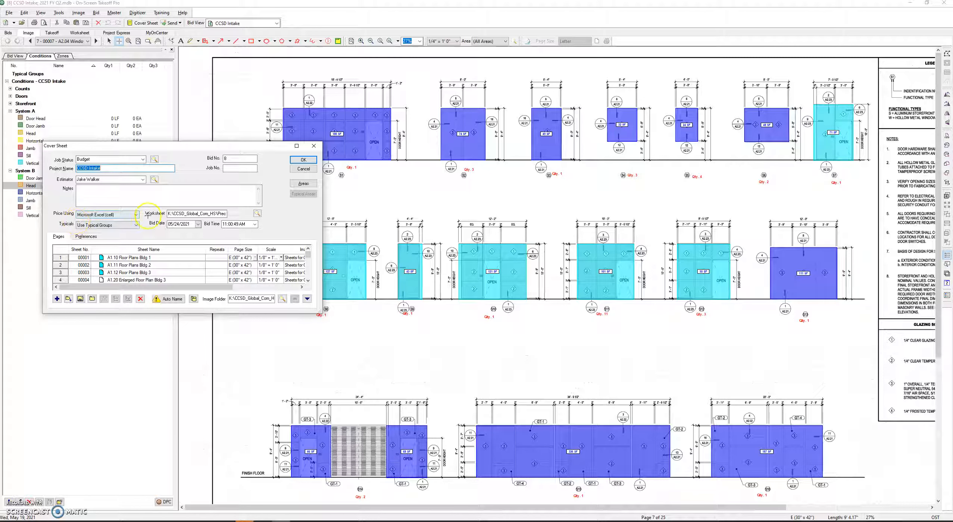
Step: Close the cover sheet and check the layout of the linked Intake_SL_Takeoff.xlsx stock length workbook
click(301, 160)
mouse_move(220, 513)
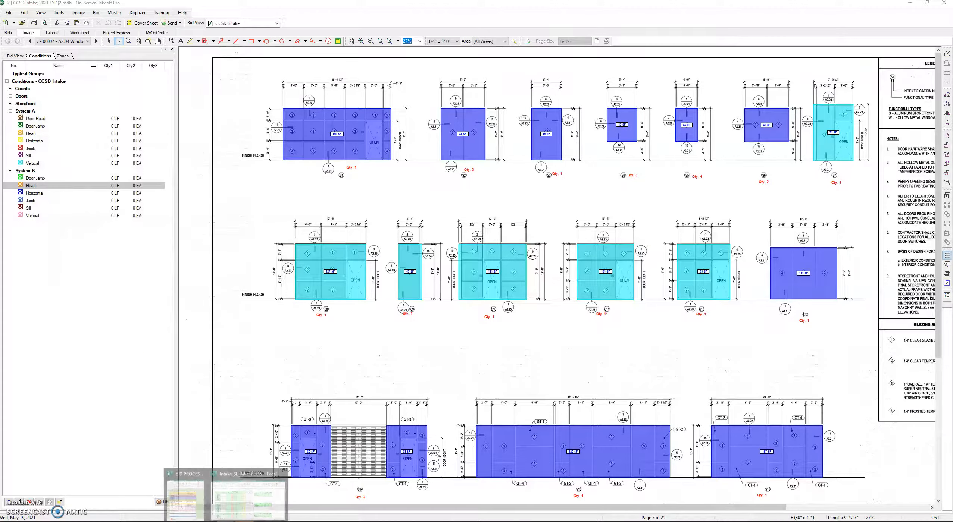
click(249, 498)
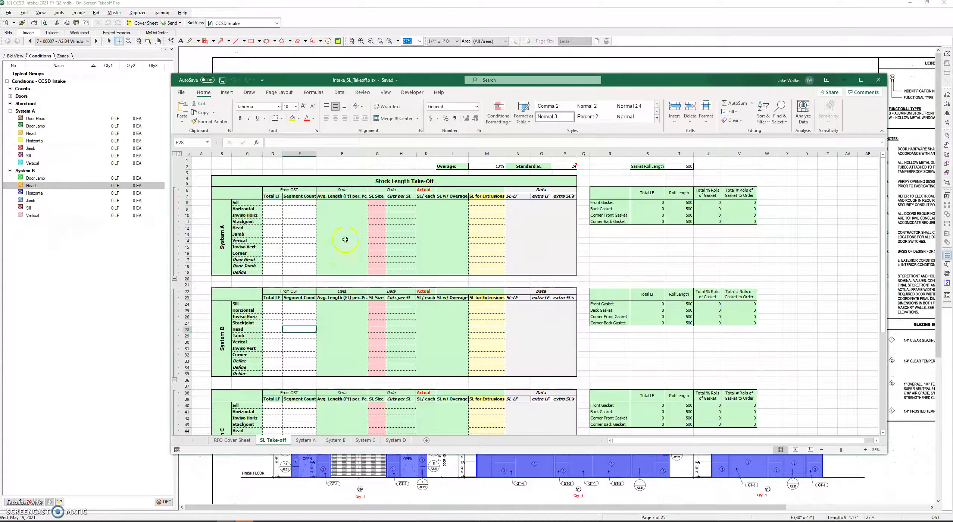
click(844, 79)
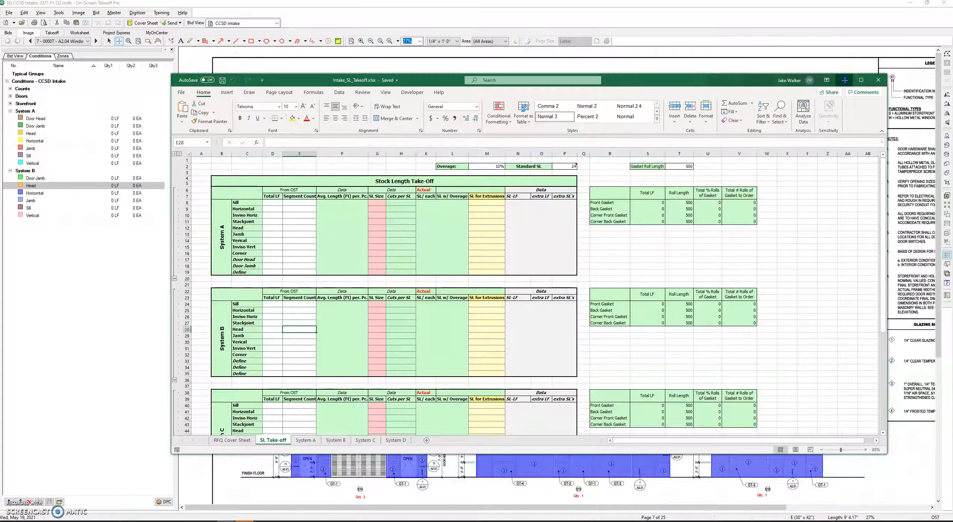
Step: Set the System A Door Head condition to report Length in LF as Quantity 1 and Segment count in EA as Quantity 2
click(62, 118)
double_click(67, 118)
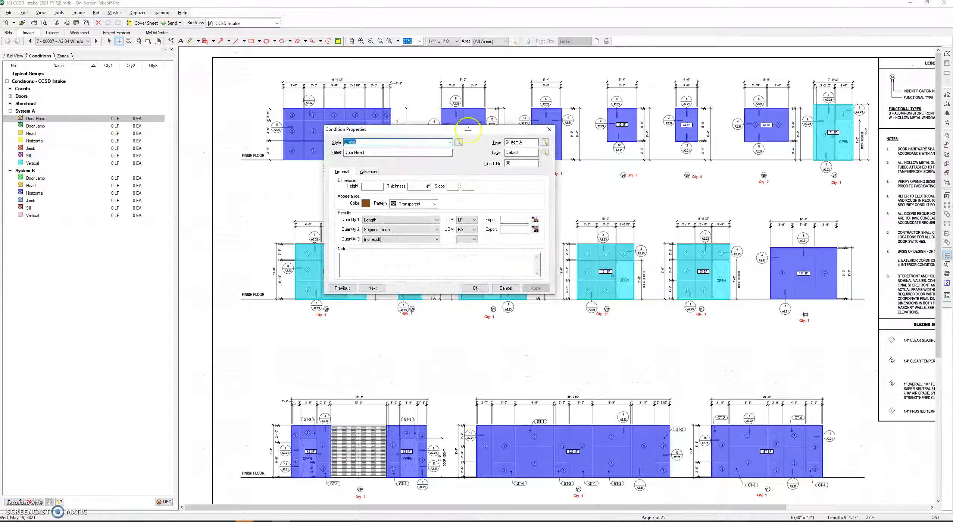
drag(468, 129, 390, 96)
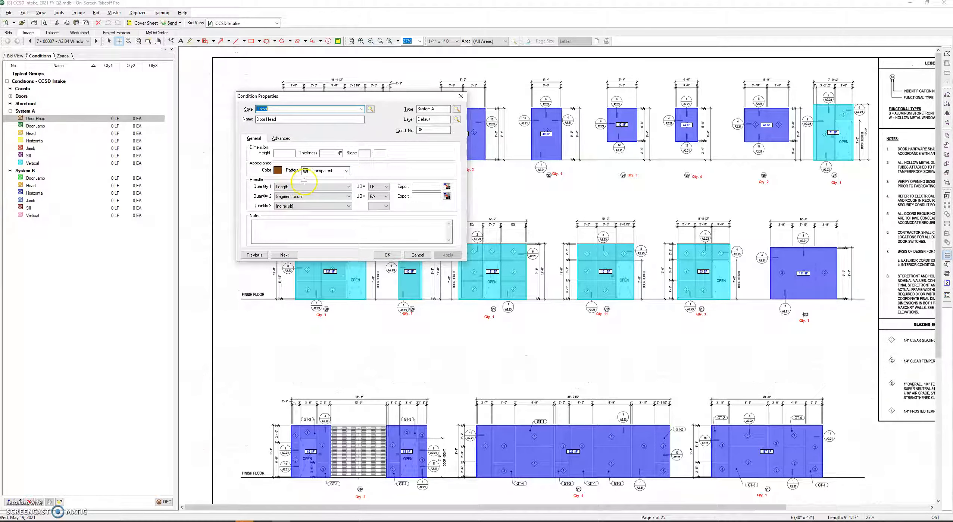
click(348, 186)
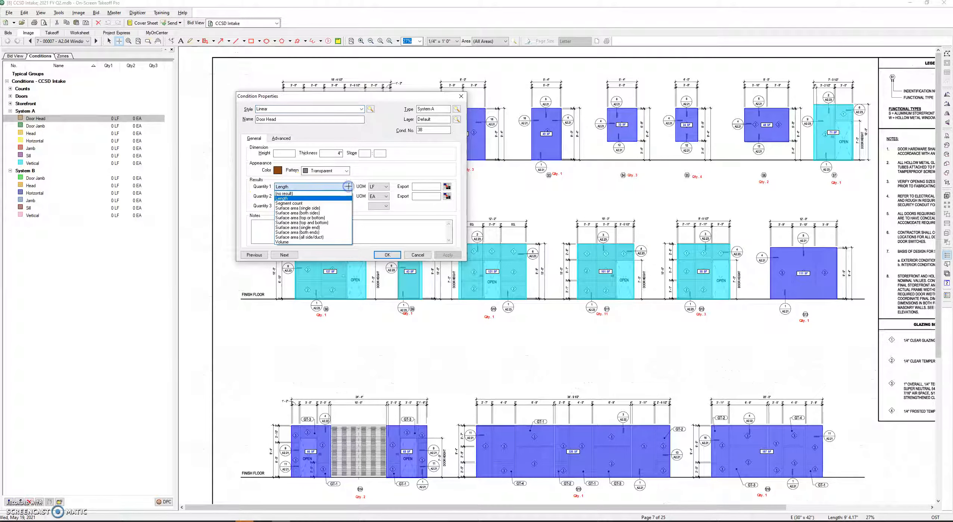
click(344, 198)
click(384, 186)
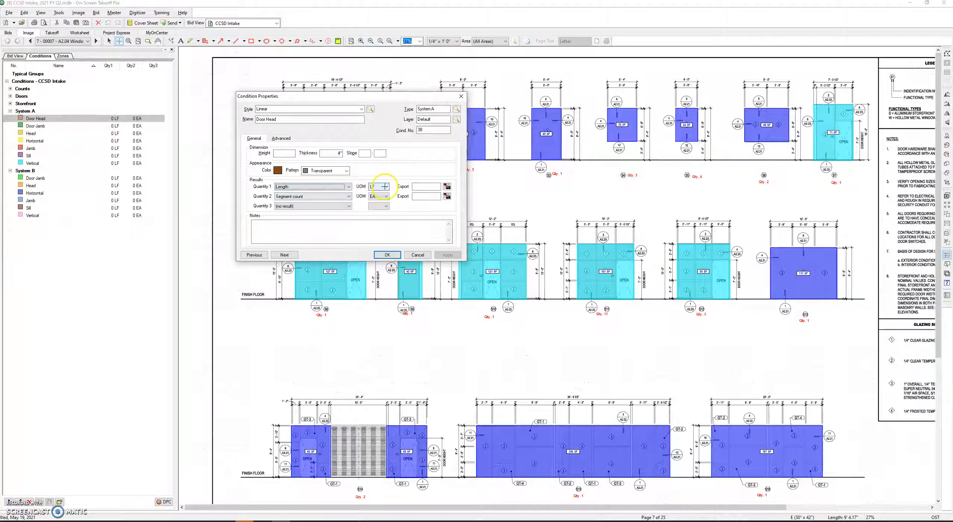
click(348, 197)
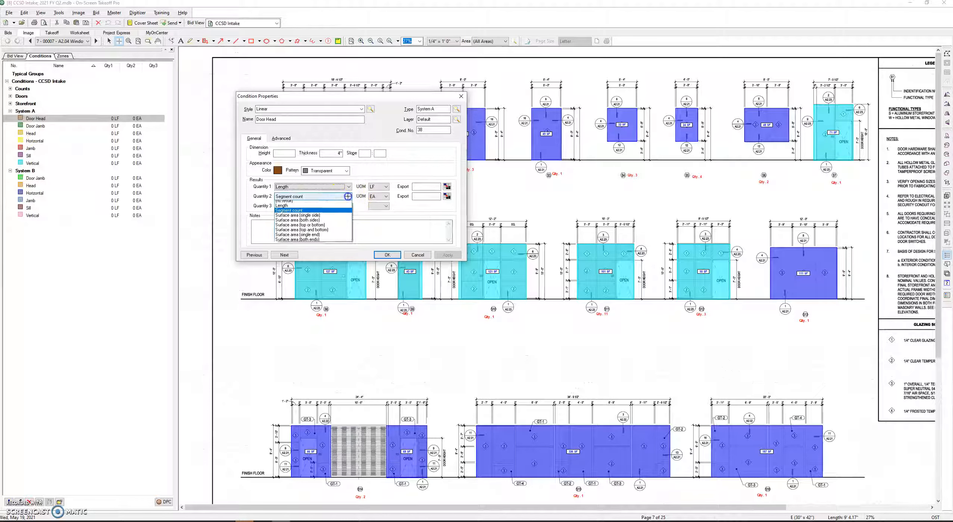
click(324, 213)
click(382, 197)
click(386, 203)
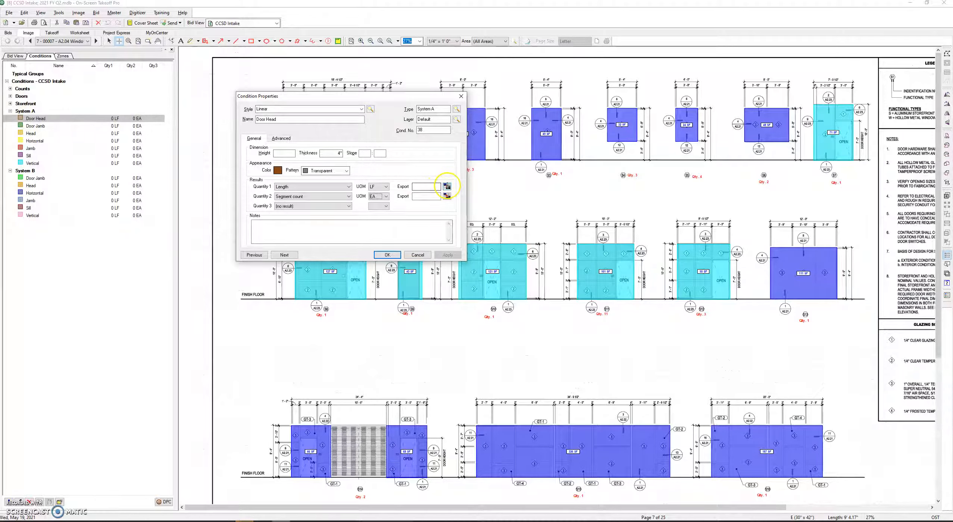
Step: Link the Door Head length and segment count exports to cells D17 and E17 of the SL Take-off sheet and save the condition
click(447, 186)
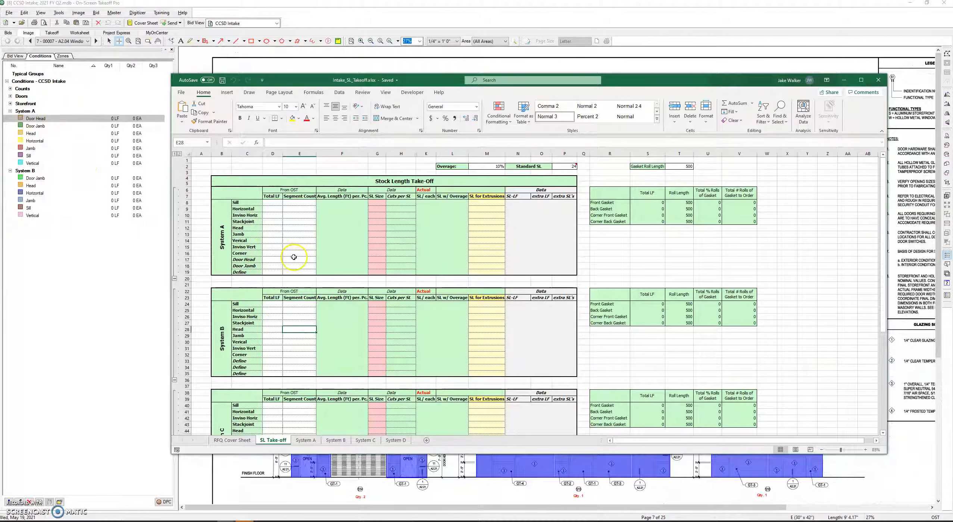
click(277, 259)
double_click(36, 119)
click(446, 186)
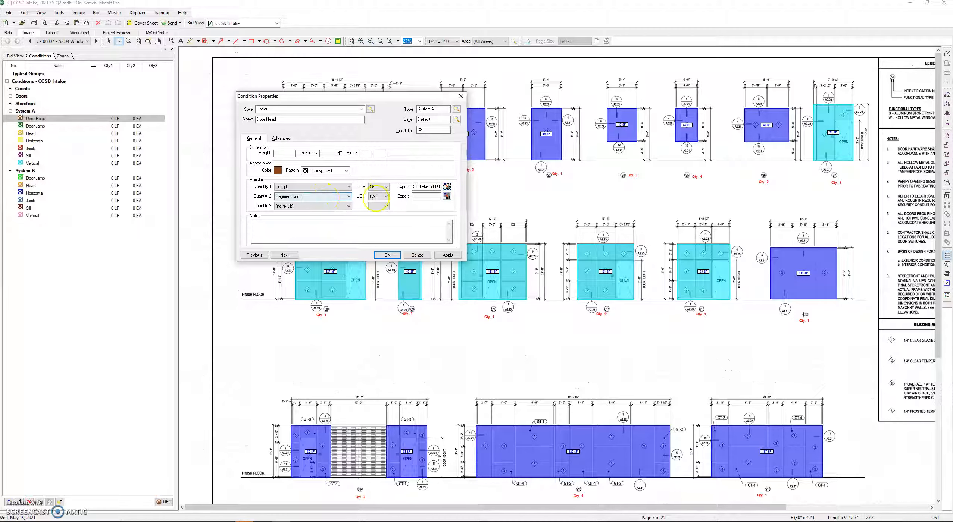
click(446, 196)
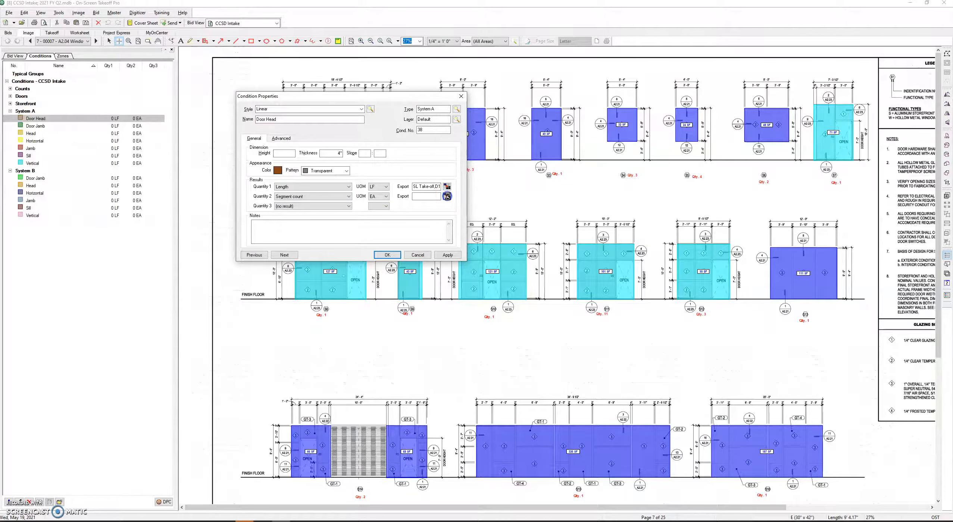
double_click(299, 260)
click(390, 255)
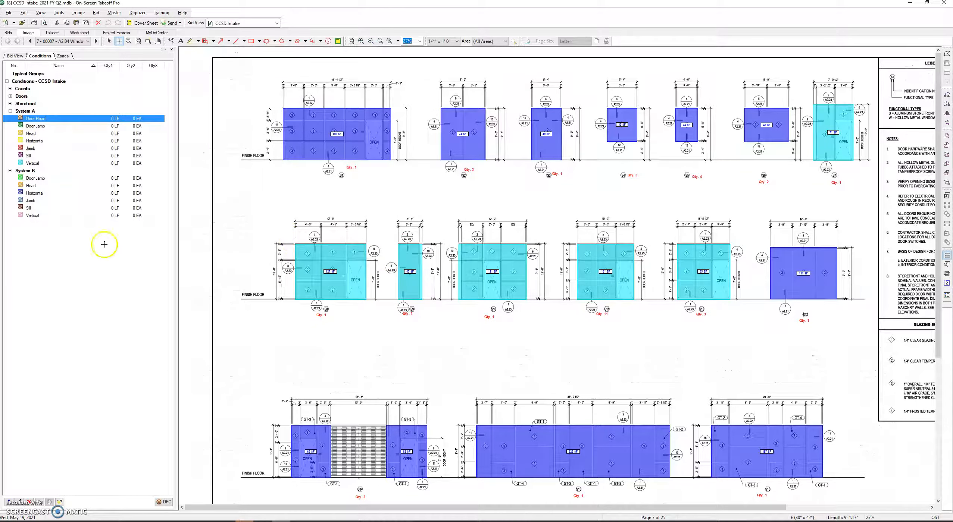
Step: Link the System A Door Jamb length and segment count exports to SL Take-off cells D18 and E18 and save the condition
click(48, 155)
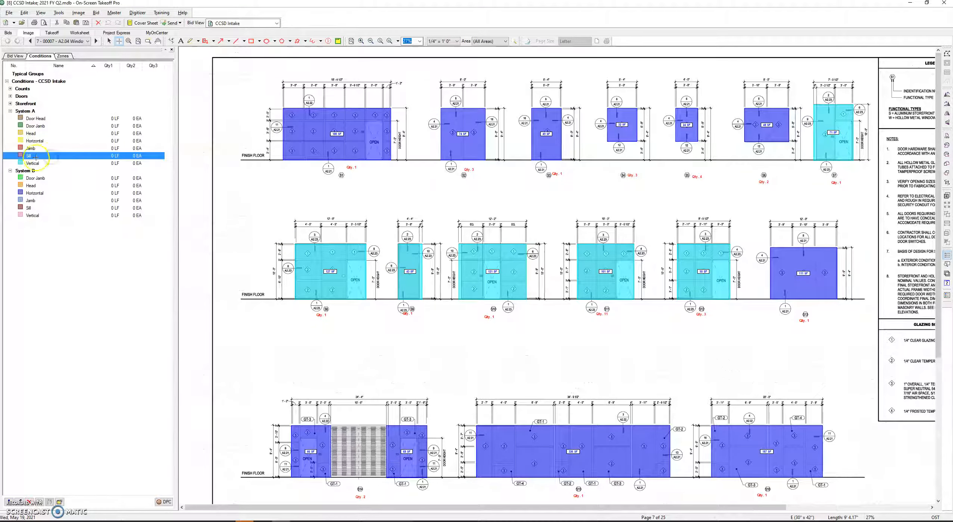
click(50, 126)
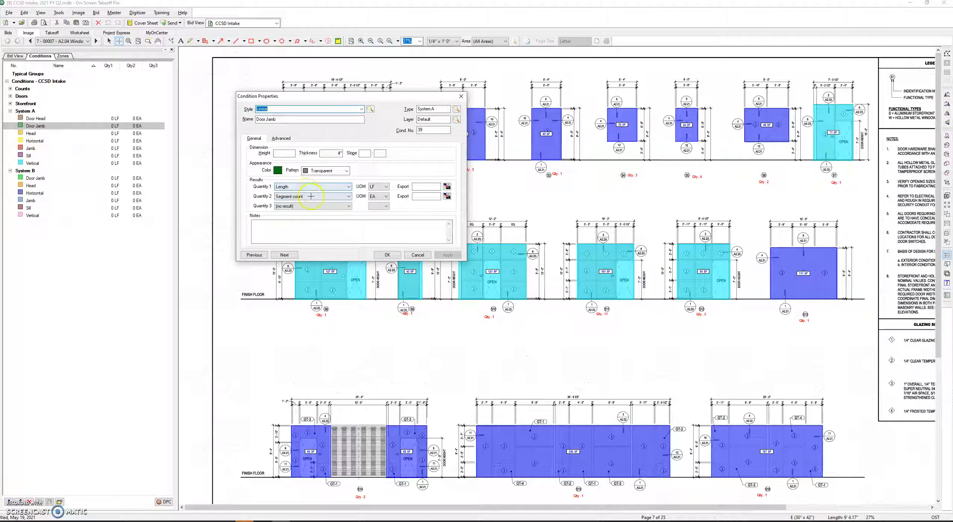
click(447, 185)
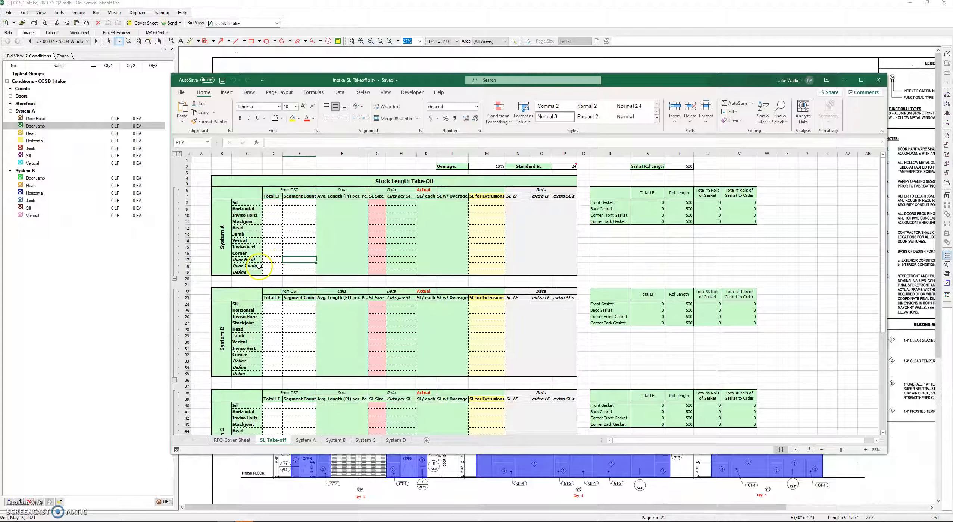
click(272, 266)
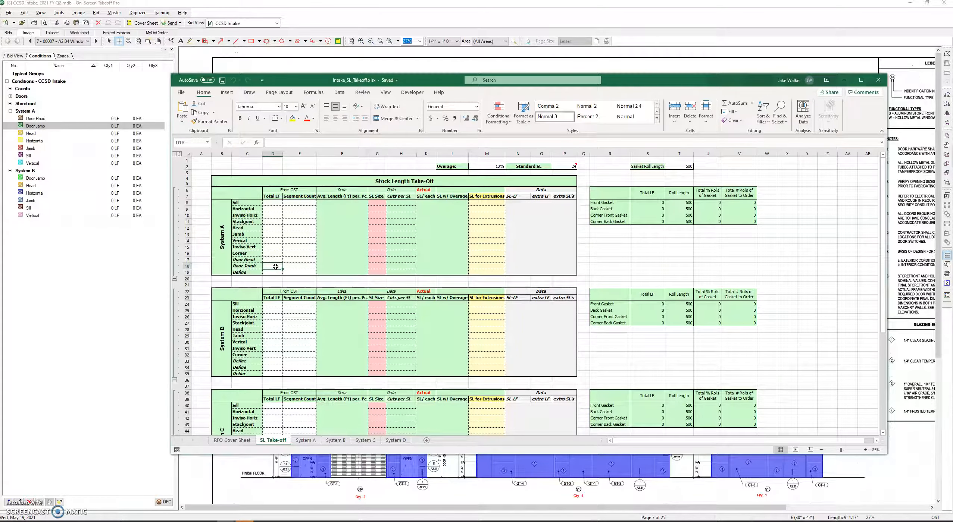
double_click(274, 267)
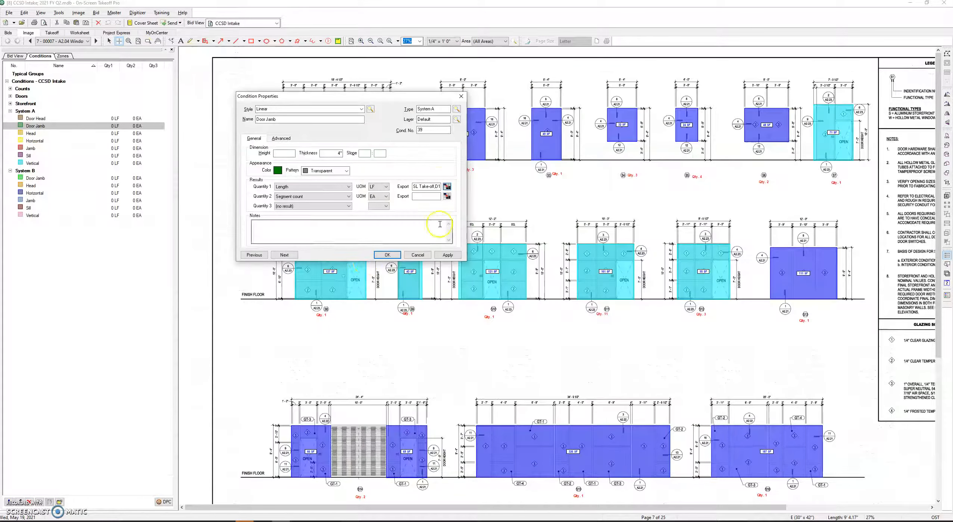
click(386, 254)
Step: Draw a System A Door Head takeoff line about 3'-2" long across the top of the door opening in elevation S1
click(79, 118)
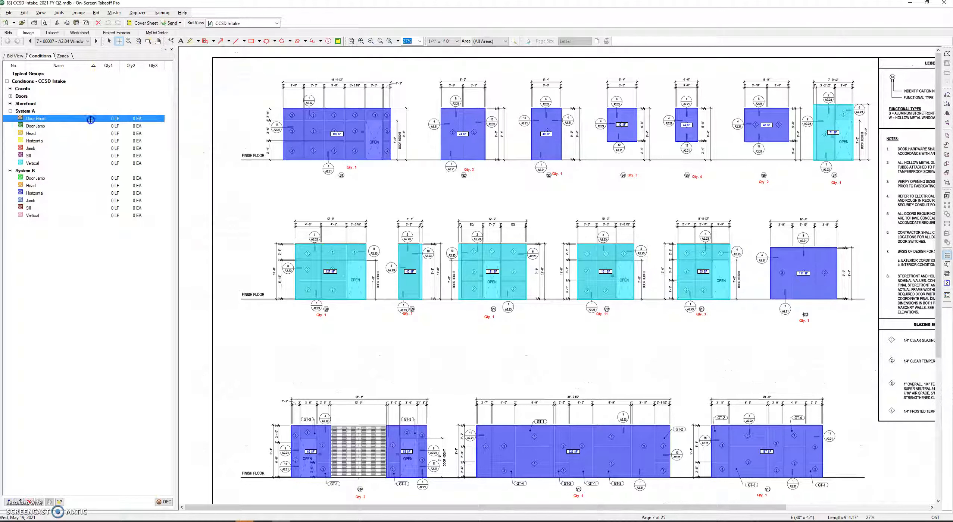
double_click(57, 119)
click(384, 254)
scroll(395, 106, up, 2)
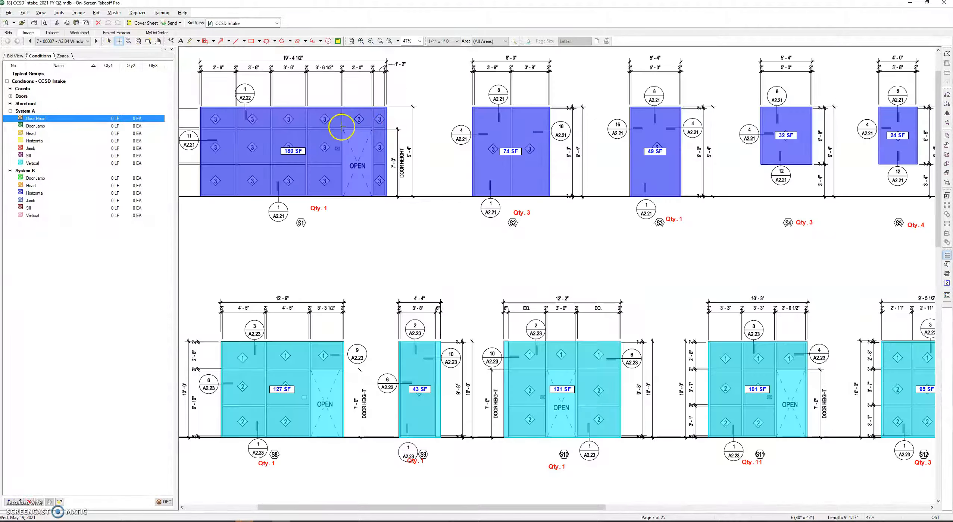
click(342, 128)
click(372, 129)
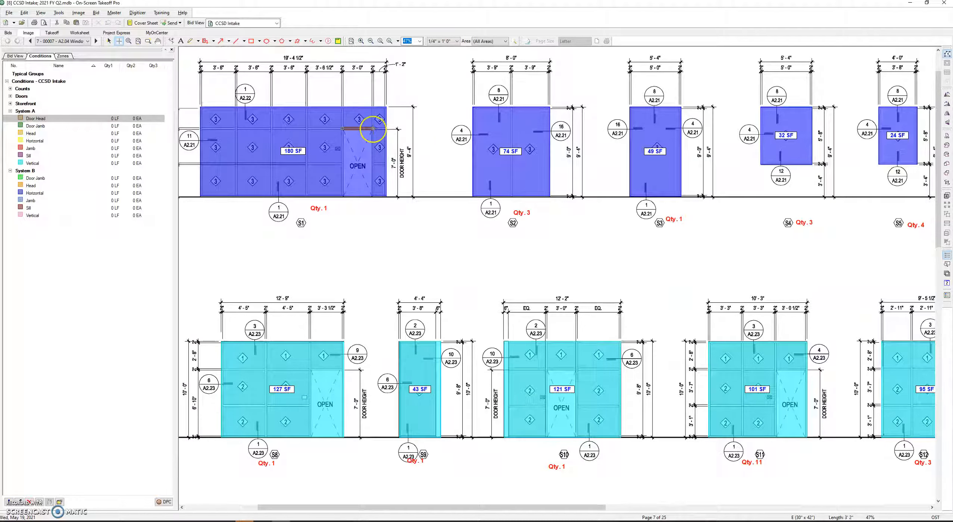
Step: Draw System A Door Jamb takeoff lines about 7'-1" long down both sides of the door opening in elevation S1
click(88, 127)
click(343, 190)
click(342, 129)
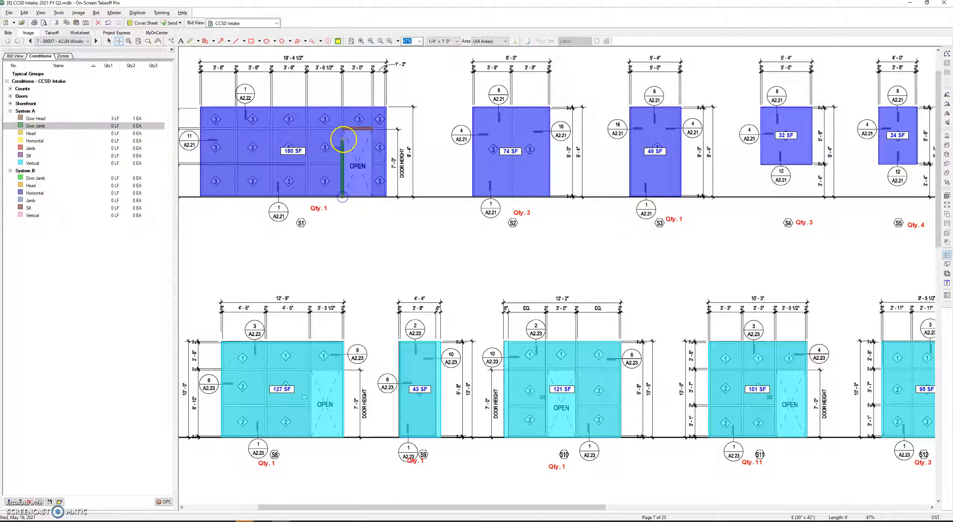
click(343, 129)
click(372, 196)
double_click(368, 130)
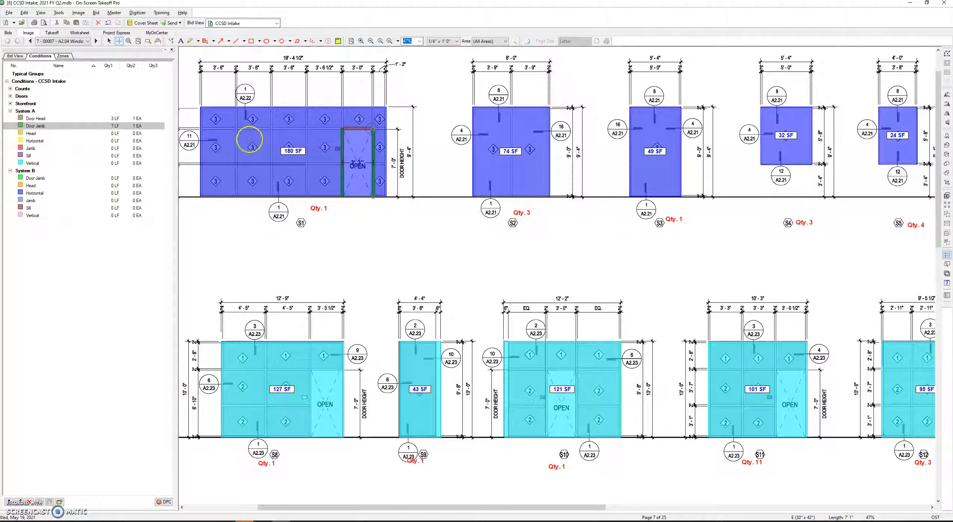
Step: Refresh the bid's linked worksheet so the takeoff quantities are sent to the Excel workbook
click(99, 15)
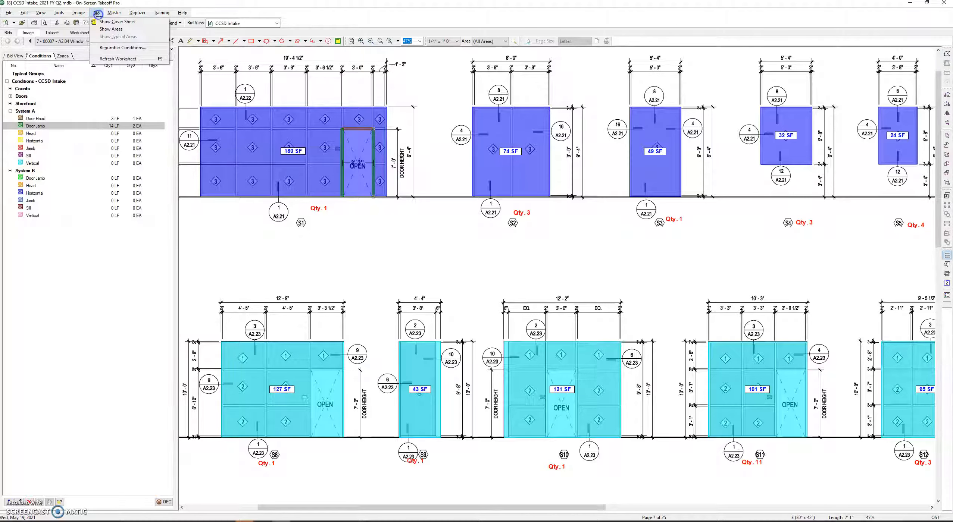
click(120, 59)
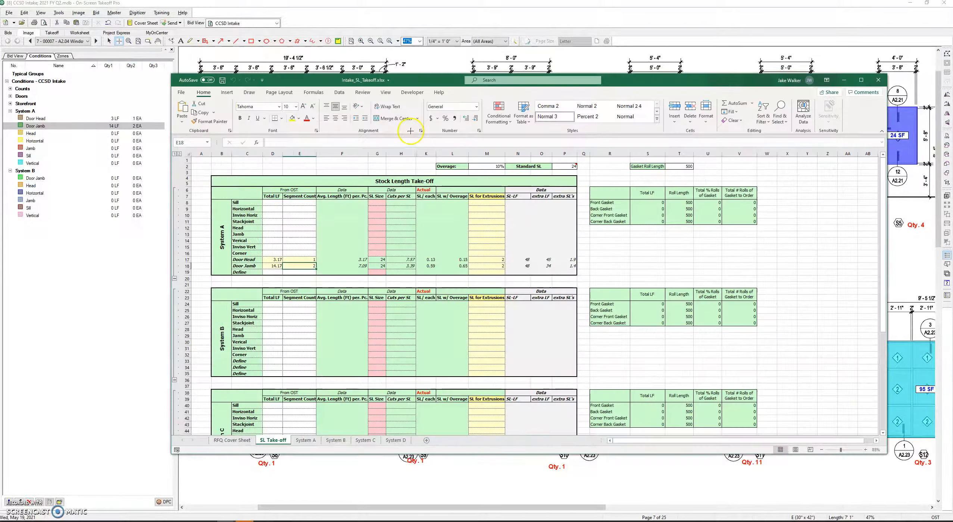